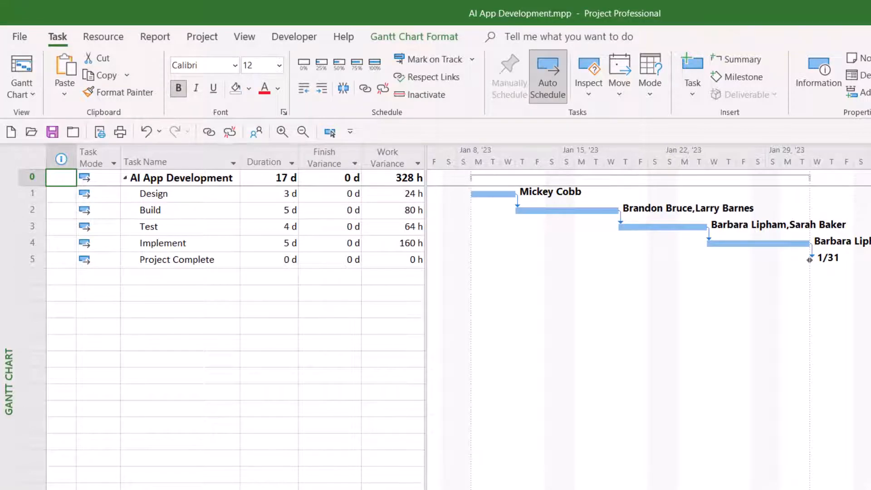
Insert the tasks RISK: Rebuild (3 d) and RISK: Retest (2 d) between Test and Implement.
click(220, 227)
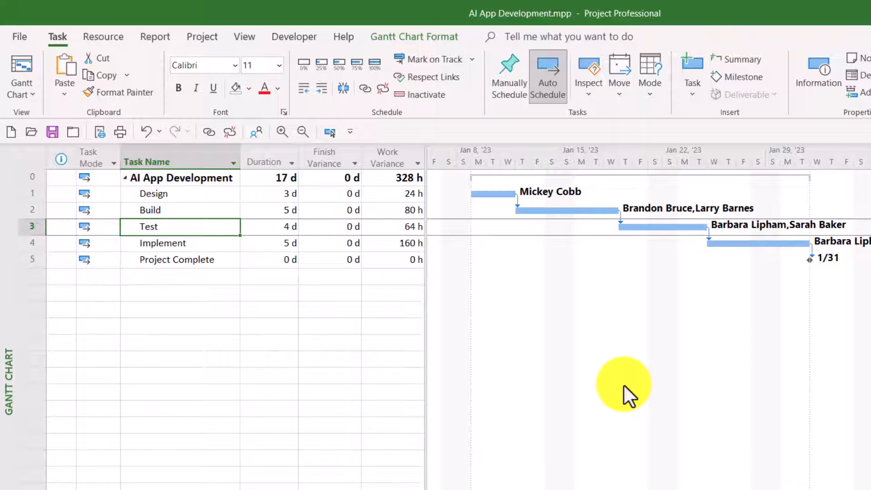
key(ctrl+z)
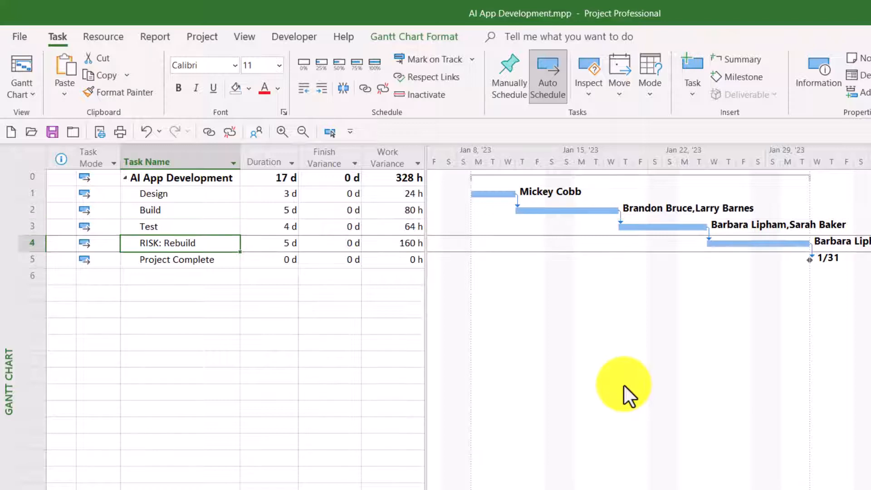
key(ctrl+z)
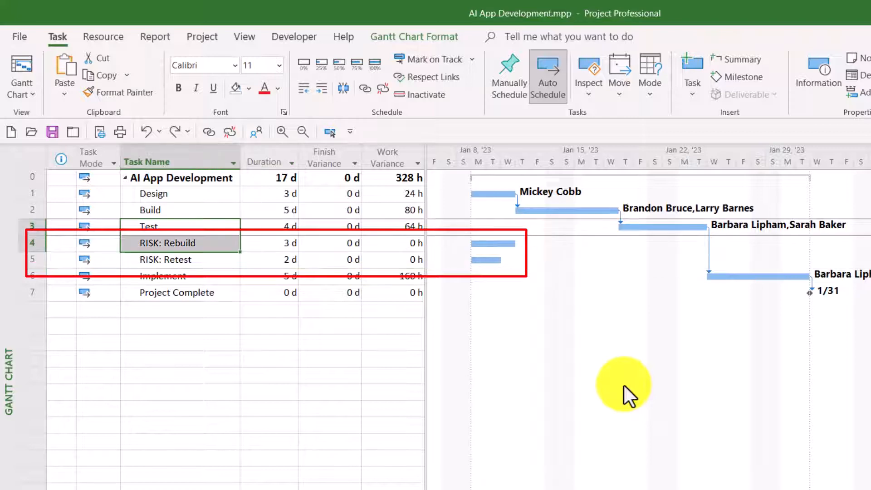
Link Test to RISK: Rebuild, RISK: Rebuild to RISK: Retest, and RISK: Retest to Implement as successive tasks.
key(ctrl+F2)
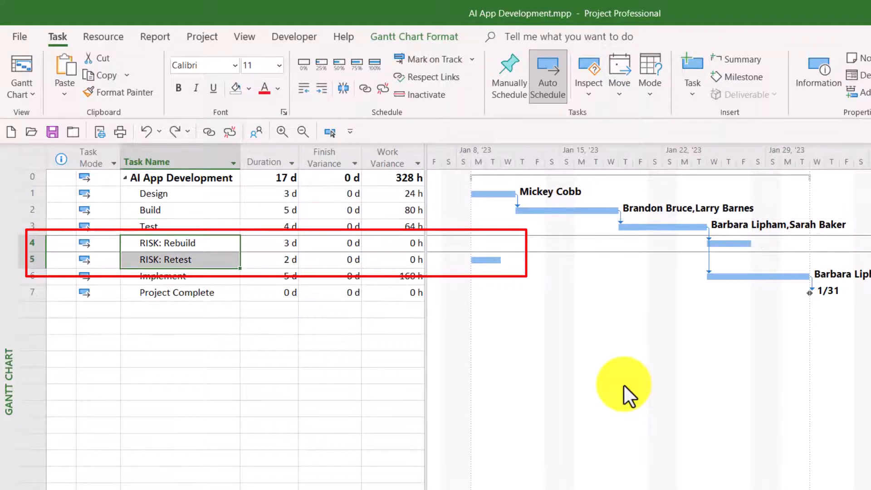
key(ctrl+F2)
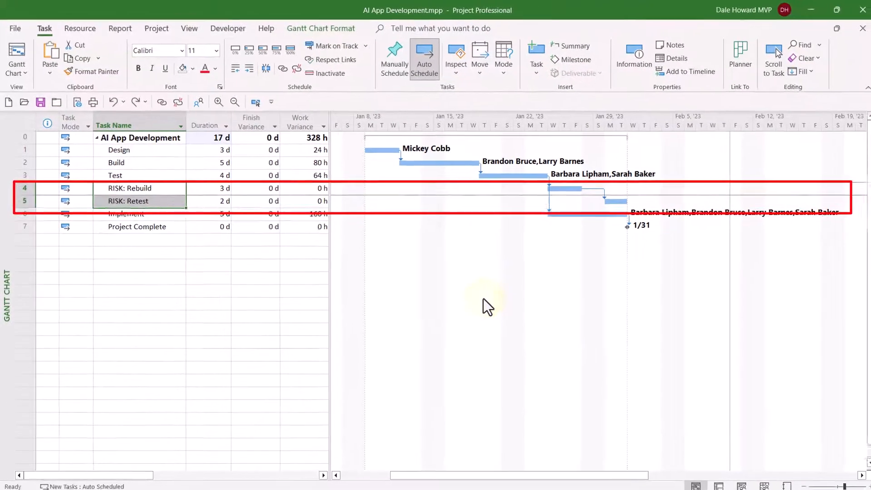
key(ctrl+y)
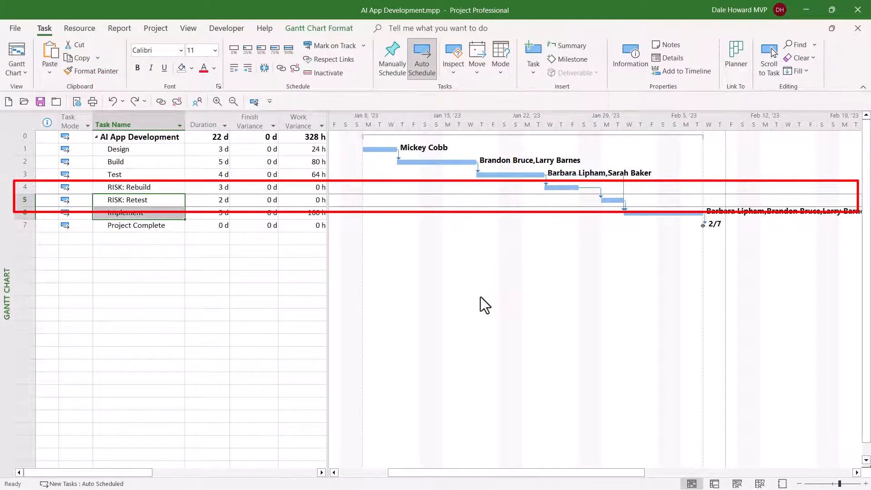
Assign the Build task's two resources to RISK: Rebuild and the Test task's two resources to RISK: Retest.
key(ctrl+y)
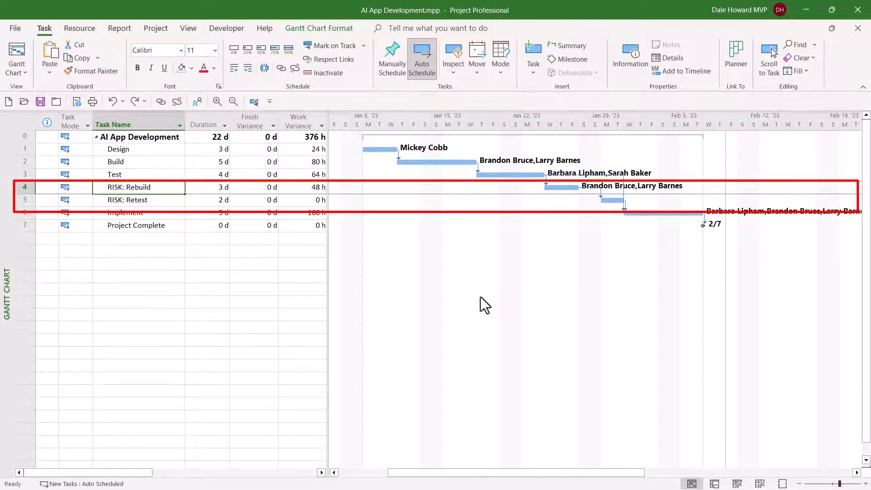
key(ctrl+y)
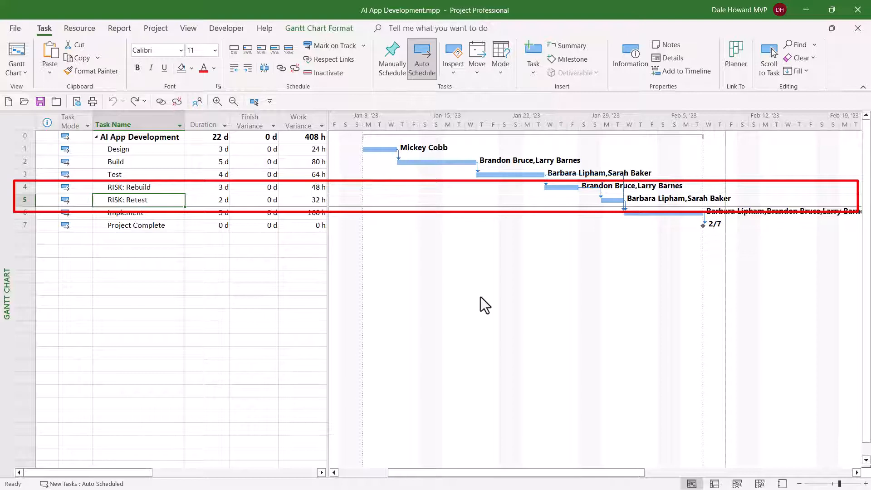
Inactivate the RISK: Rebuild and RISK: Retest tasks.
drag(147, 182, 146, 204)
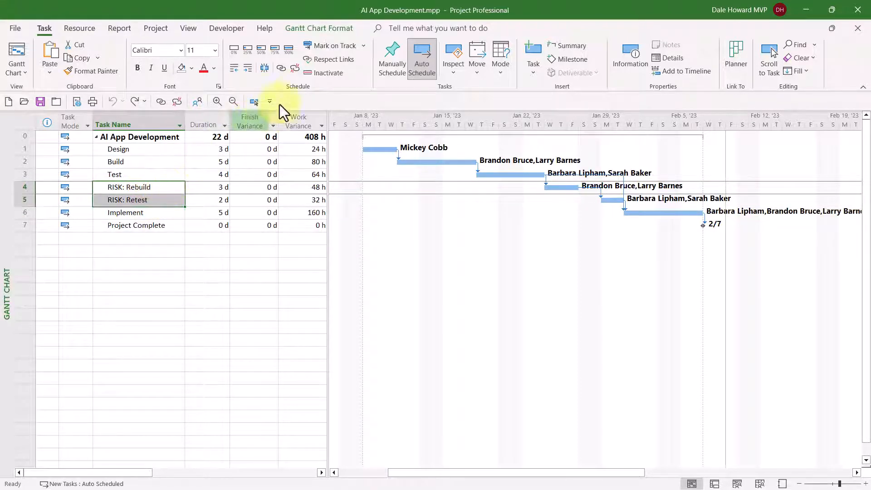
click(322, 74)
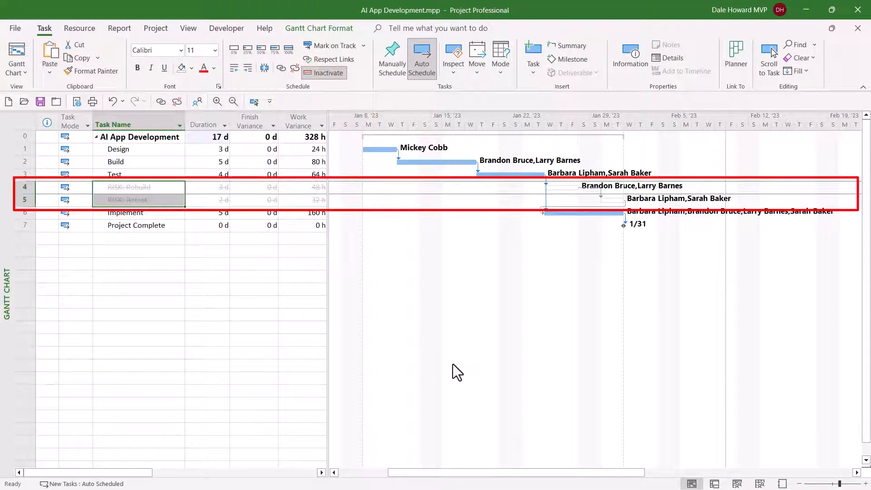
click(153, 250)
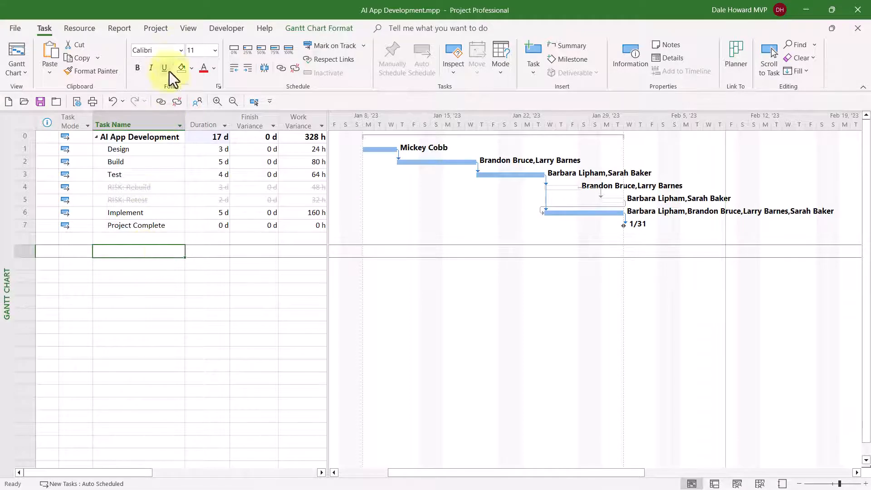
Set the default Baseline for the entire project.
click(158, 28)
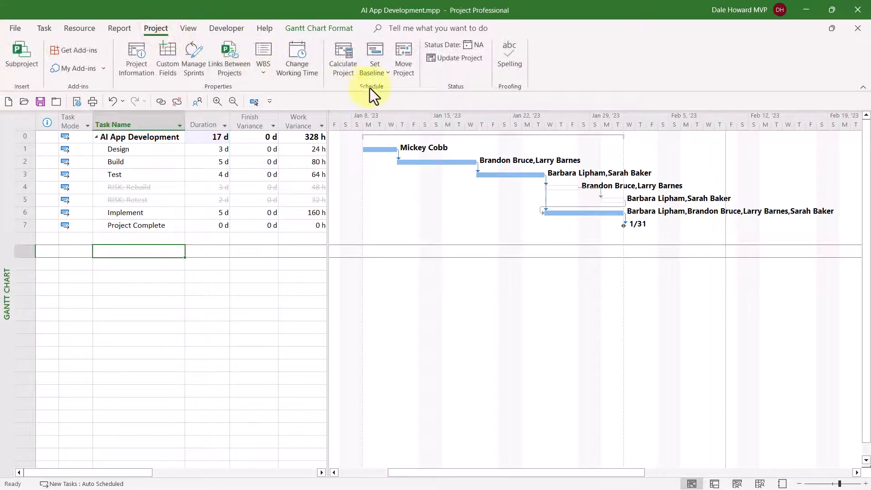
click(379, 71)
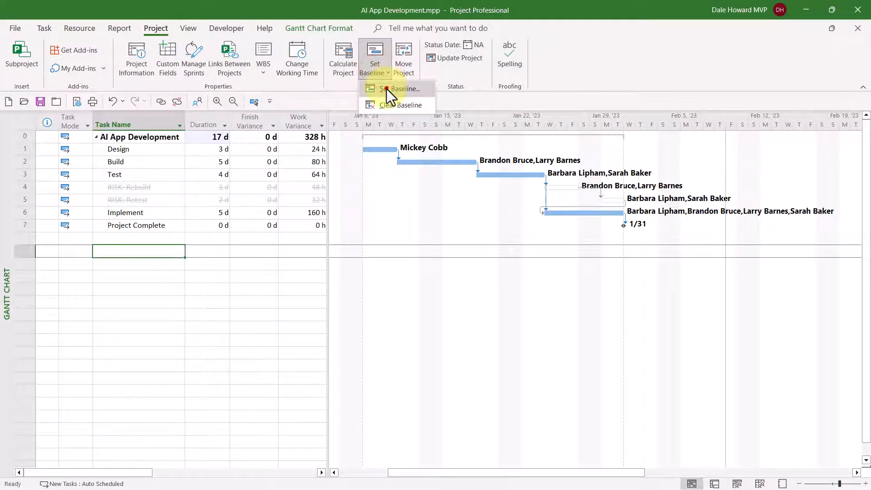
click(386, 89)
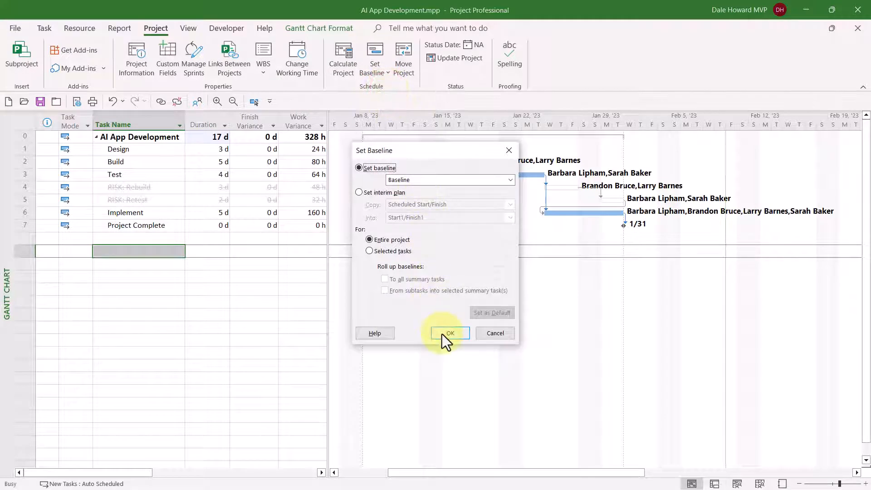
click(449, 333)
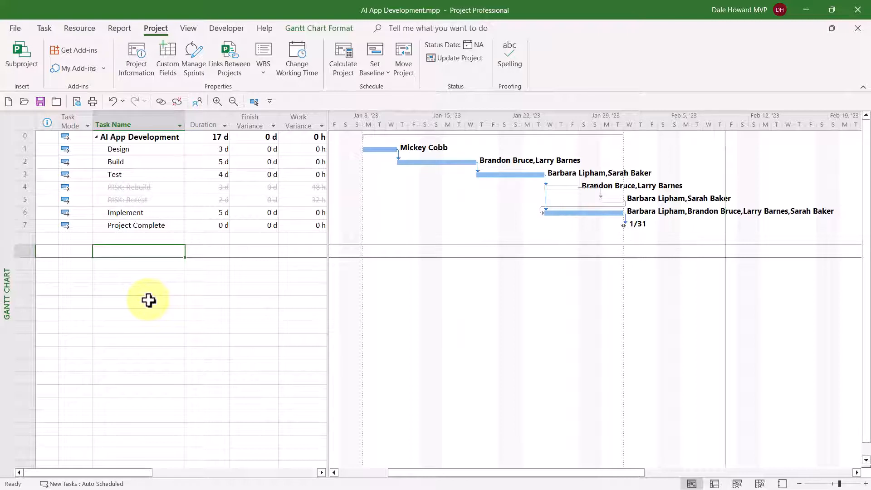
Apply the Active Tasks filter to hide the two inactivated risk tasks.
drag(145, 186, 145, 198)
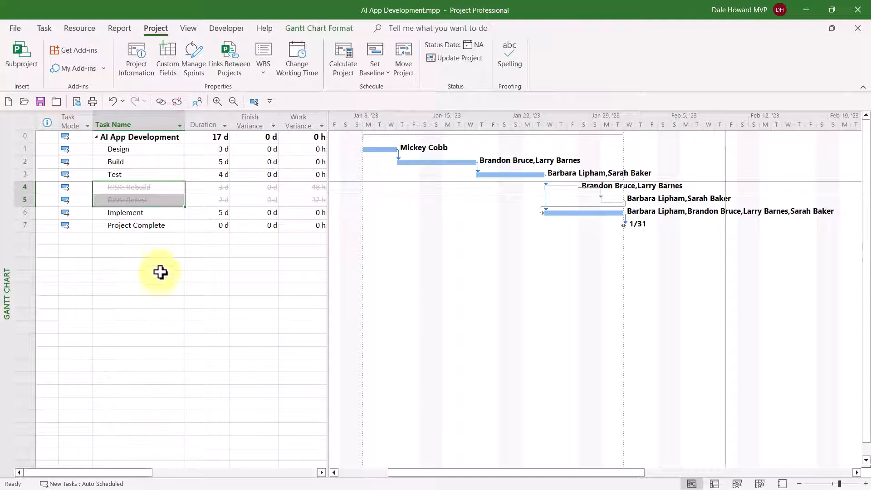
click(153, 251)
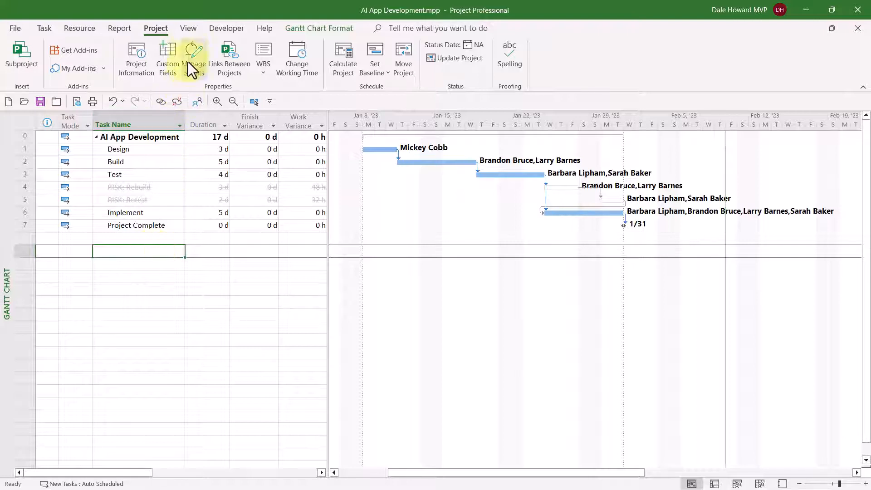
click(187, 28)
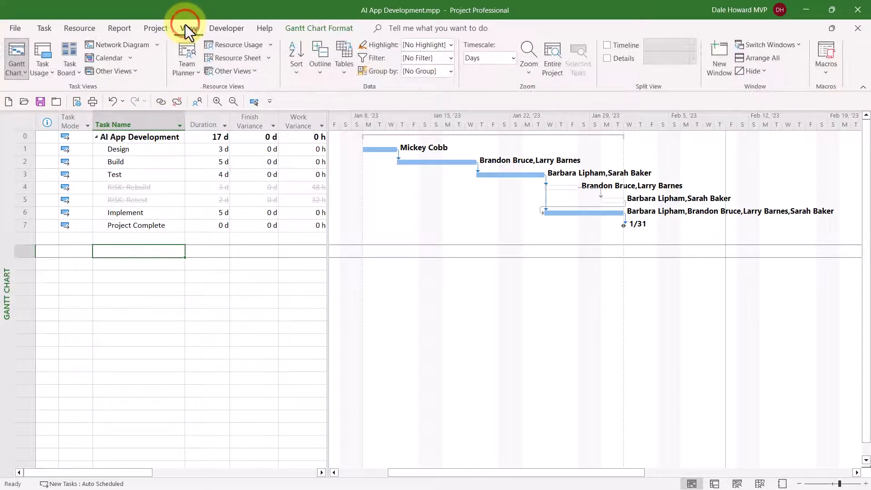
click(450, 57)
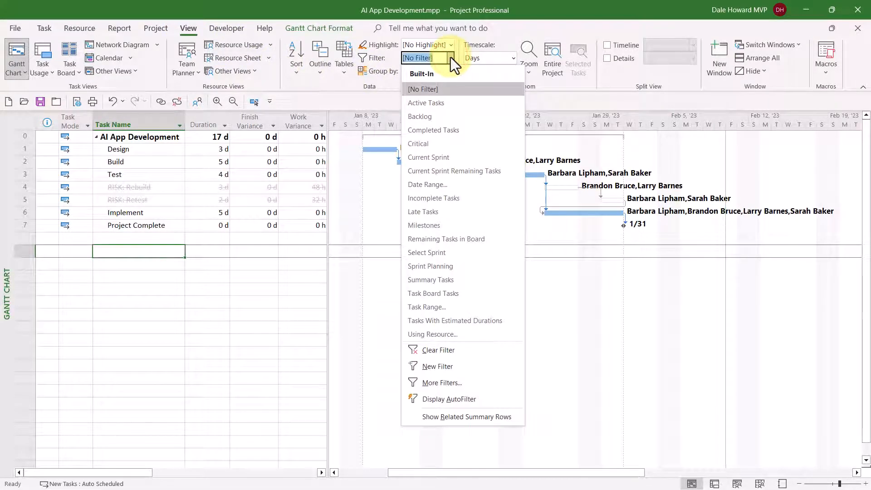
click(459, 104)
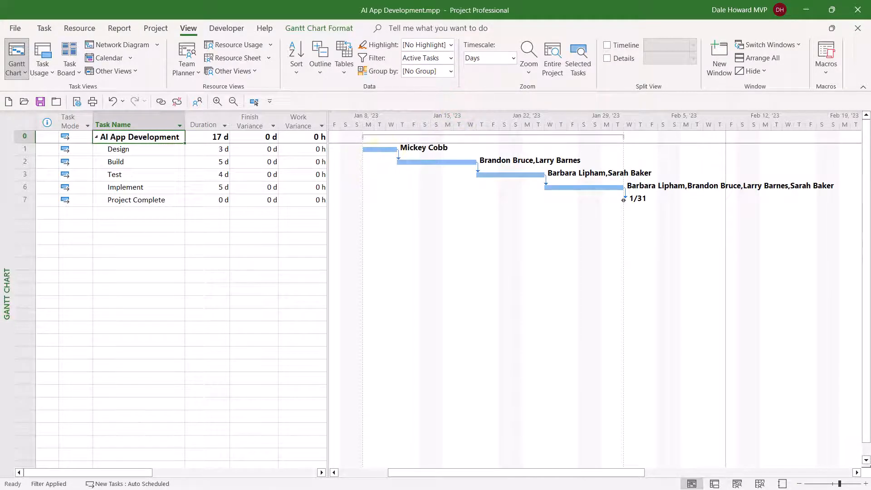
click(138, 277)
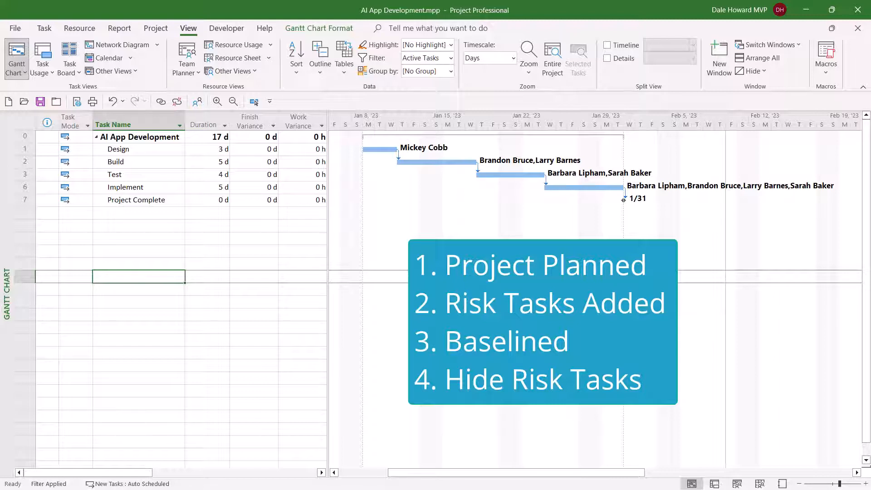
Mark the Design, Build and Test tasks as 100% complete.
drag(132, 149, 129, 175)
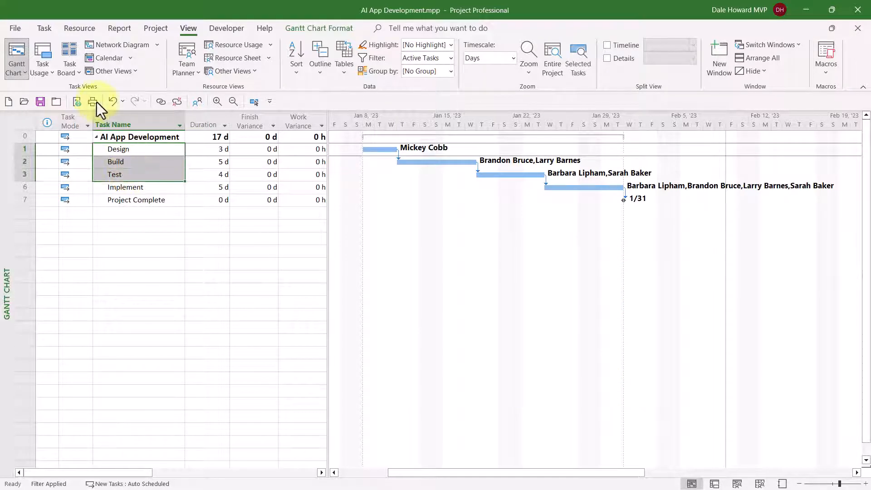
click(42, 28)
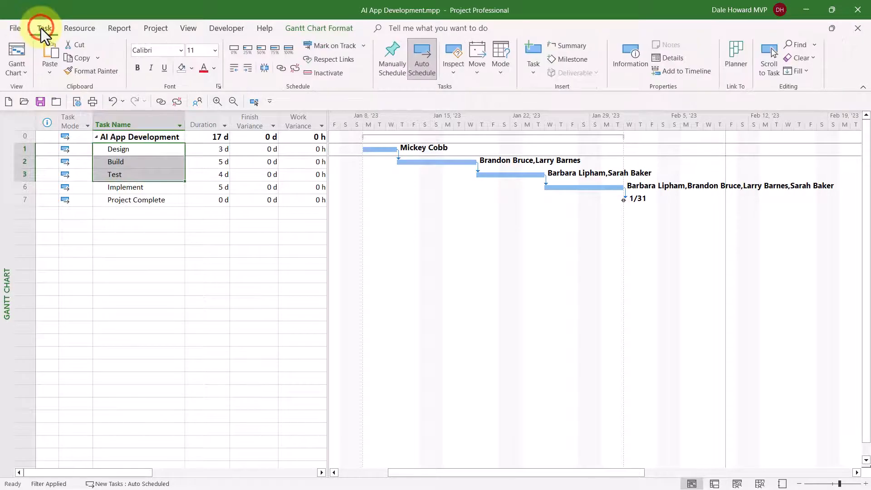
click(290, 49)
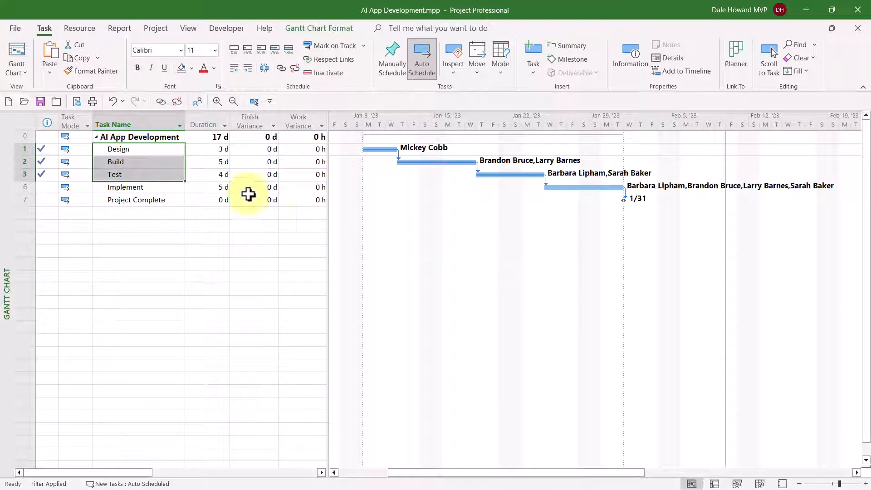
click(159, 173)
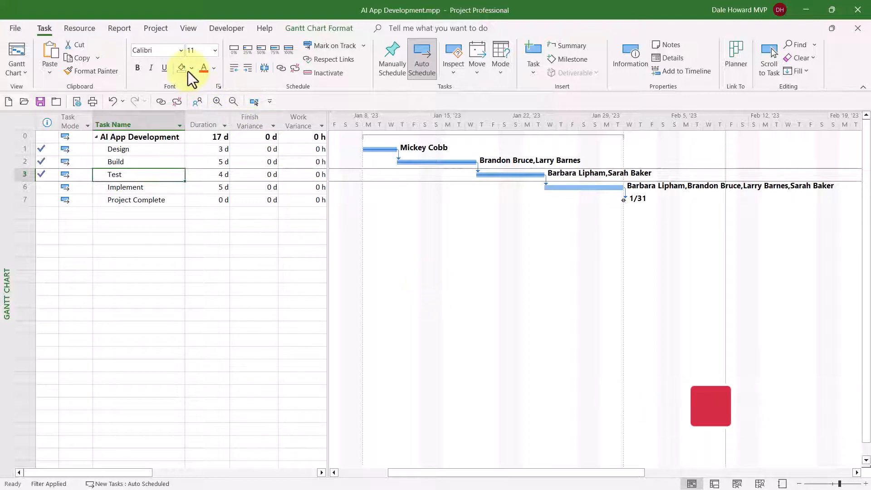
Set the task filter to [No Filter] to show the hidden risk tasks again.
click(181, 29)
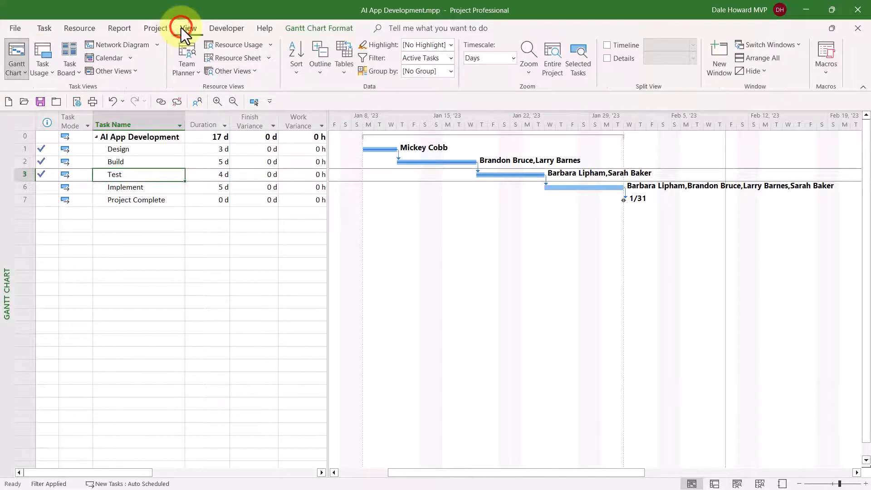
click(451, 57)
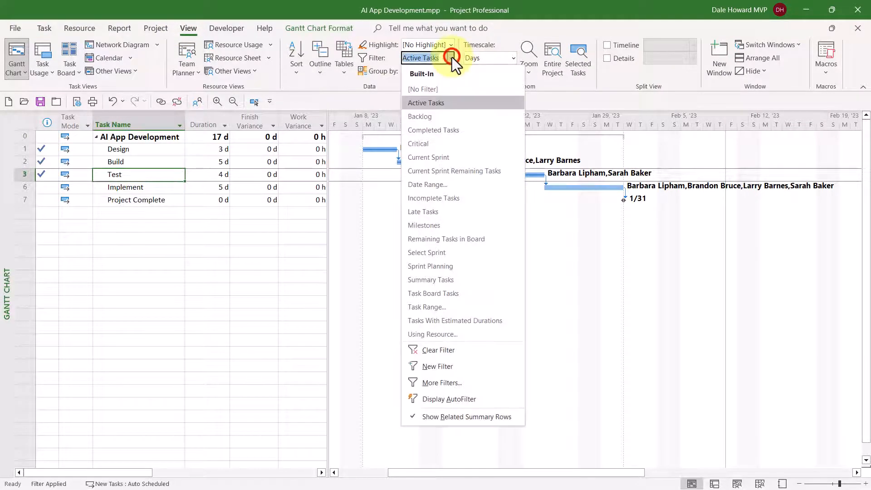
click(445, 88)
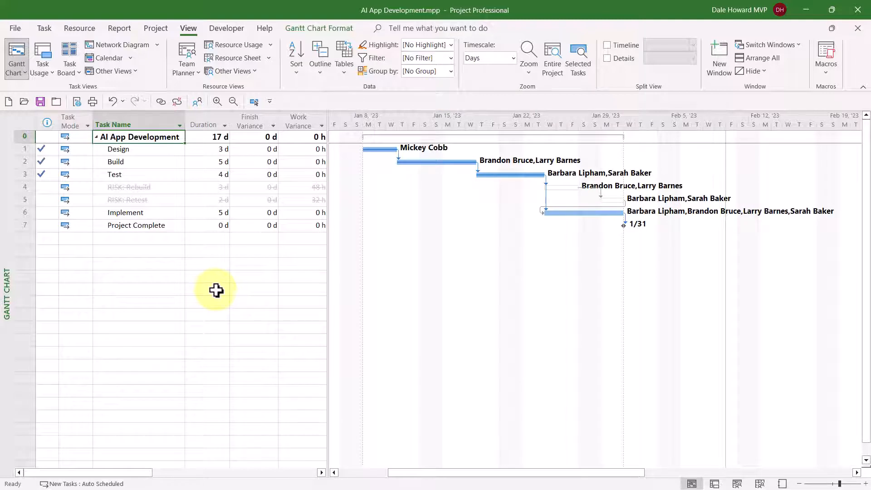
Reactivate the RISK: Rebuild and RISK: Retest tasks.
click(152, 188)
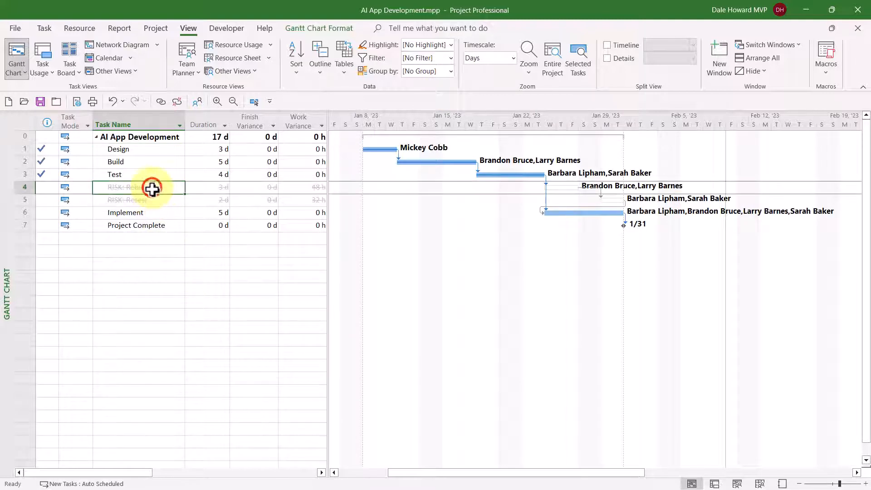
drag(152, 188, 150, 198)
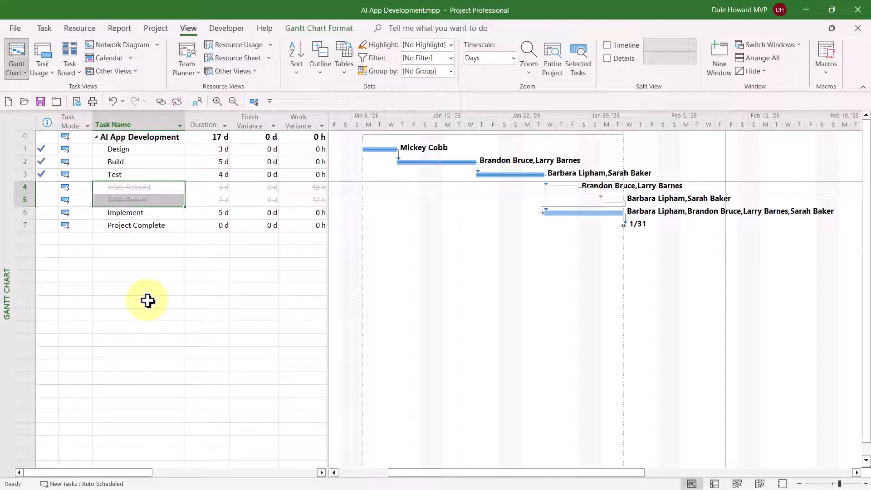
click(45, 27)
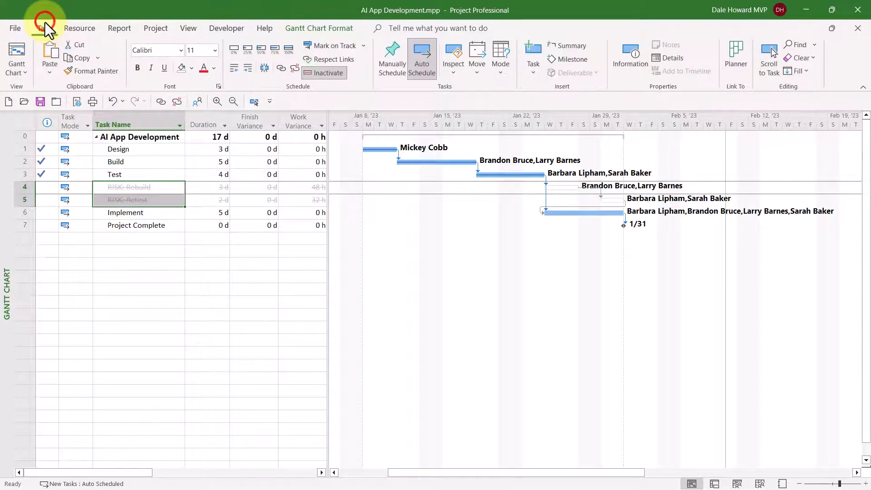
click(335, 74)
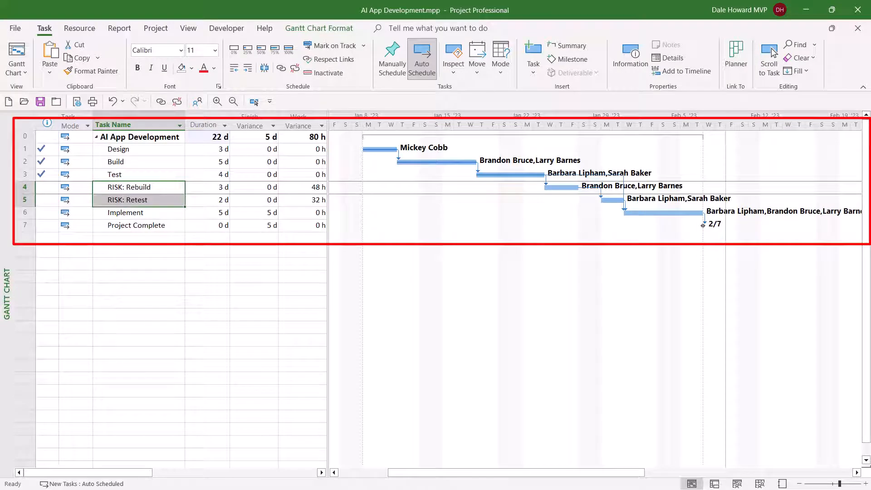
click(139, 252)
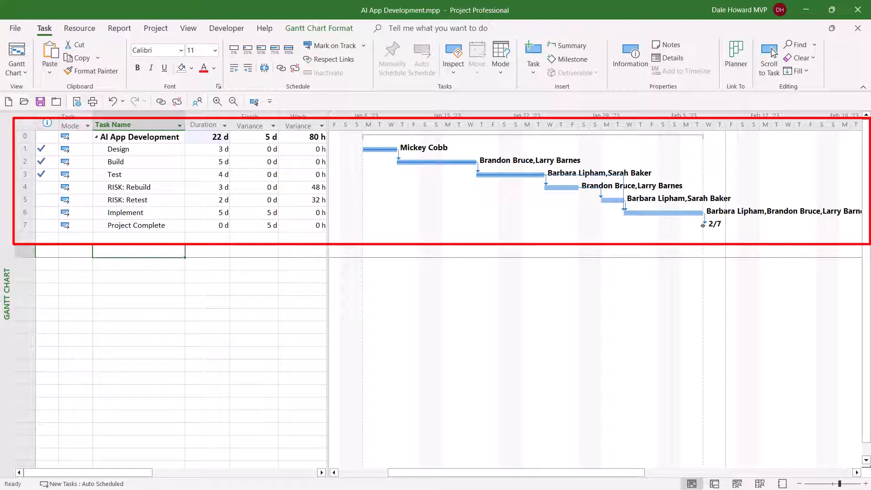
Examine the project's Finish Variance and Work Variance against the durations and work variances of the two risk tasks.
click(254, 137)
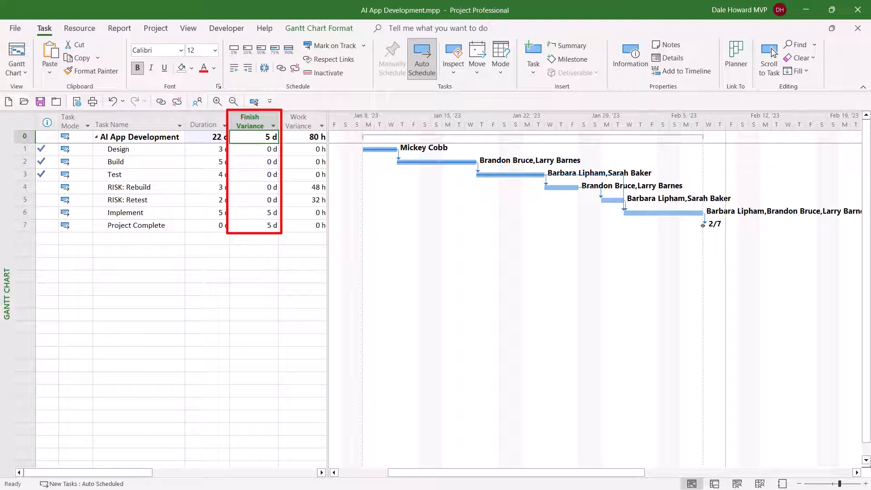
drag(136, 186, 136, 199)
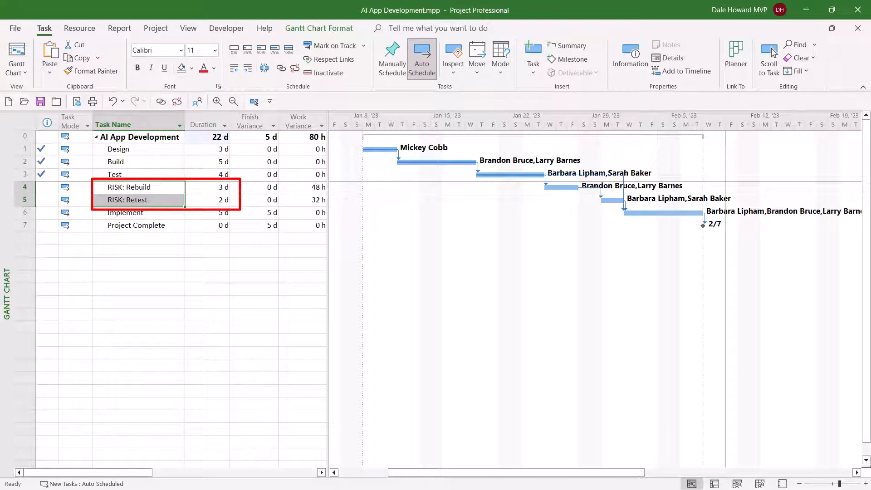
drag(204, 187, 204, 199)
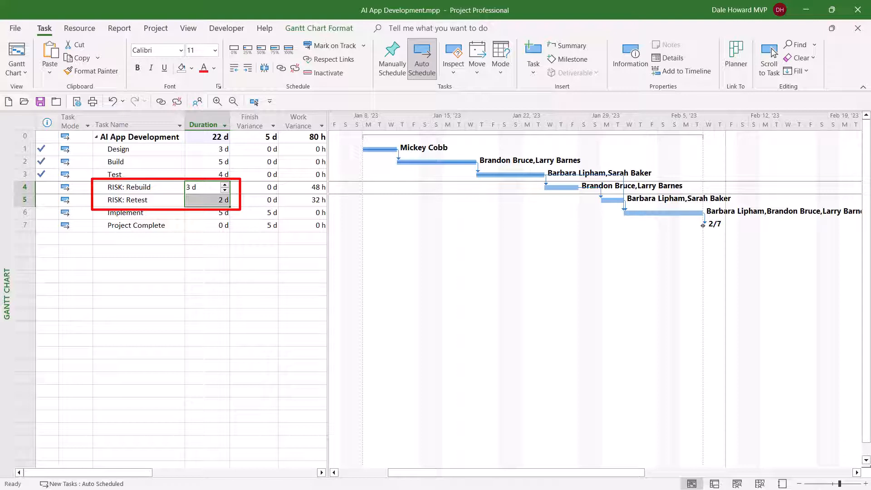
click(302, 137)
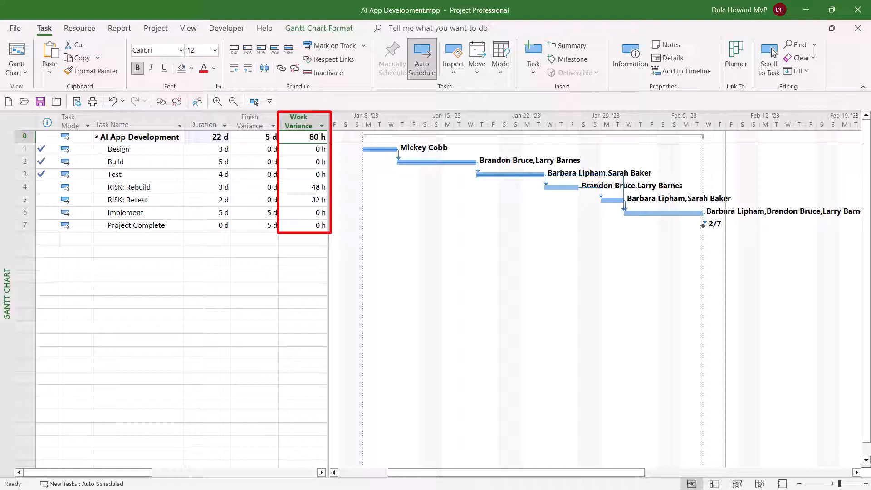
drag(302, 187, 302, 200)
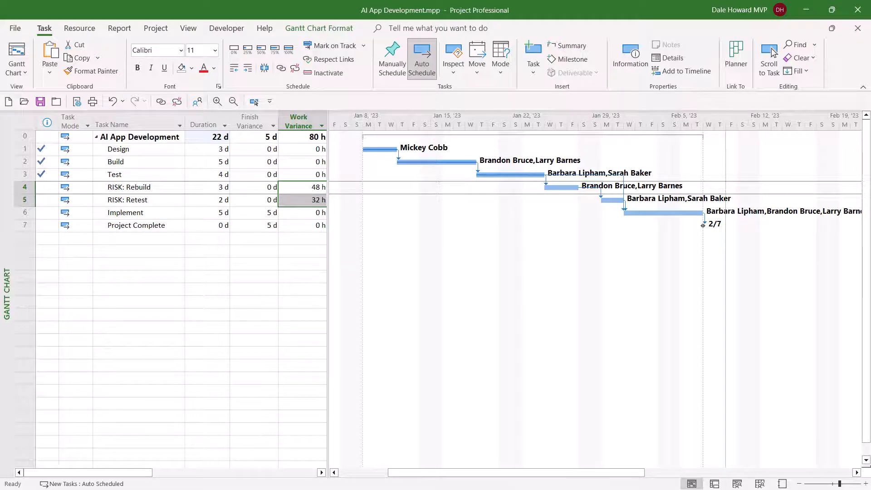
click(139, 187)
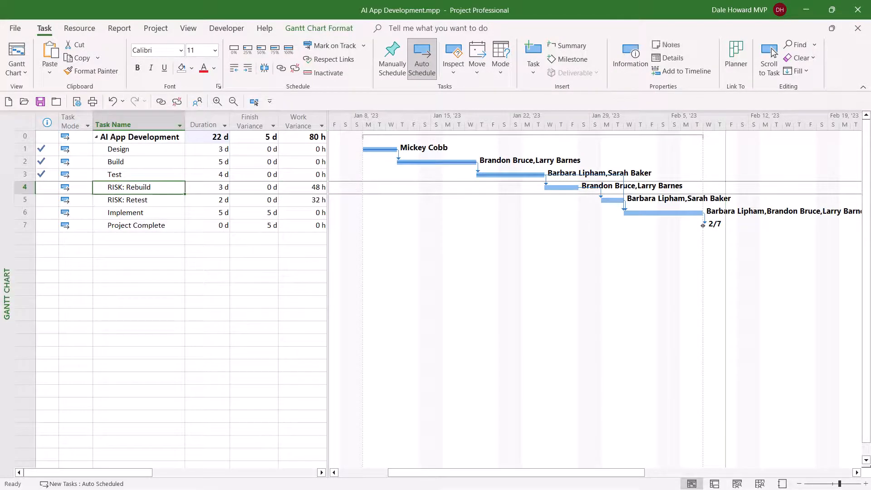